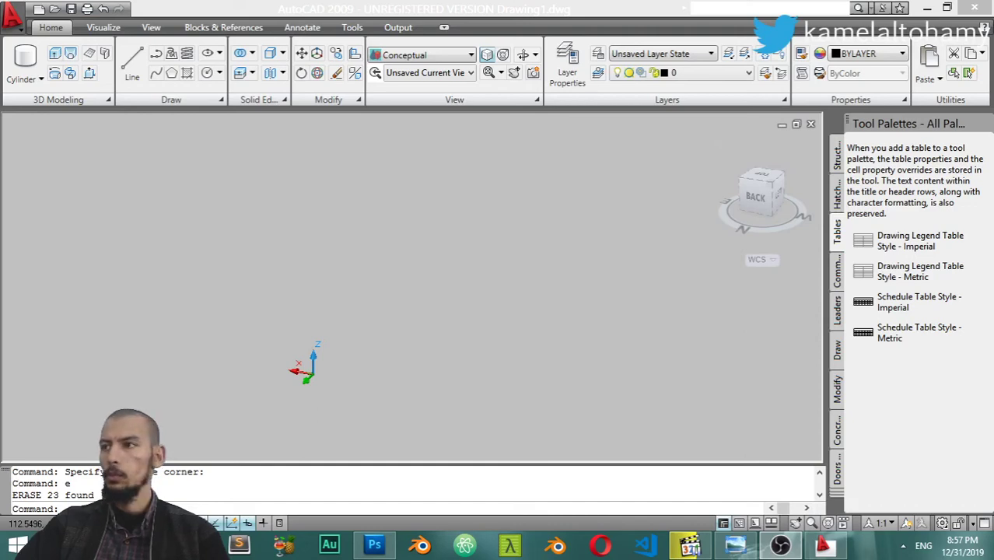
- Draw a large solid sphere by picking a centre point and a radius point mid-drawing
click(42, 80)
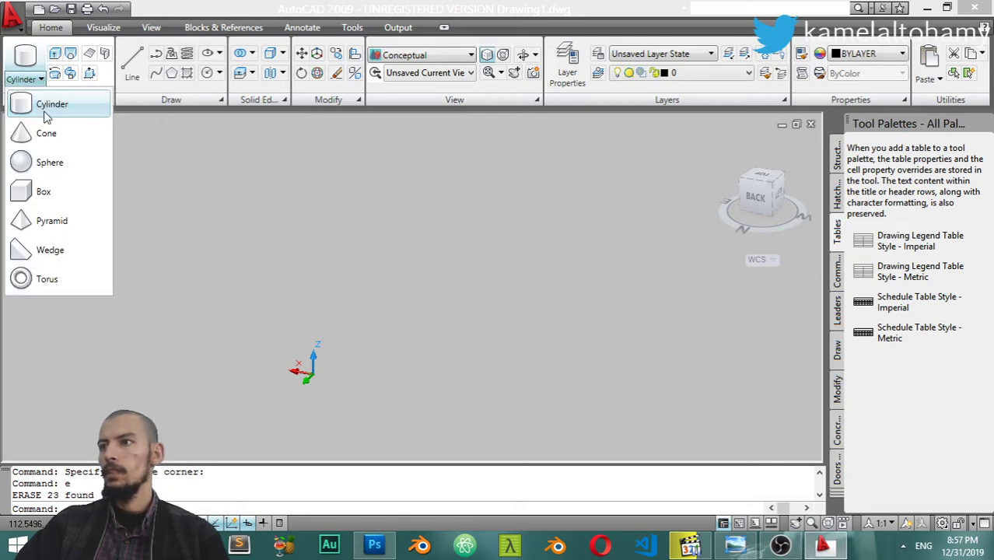
click(65, 162)
click(343, 265)
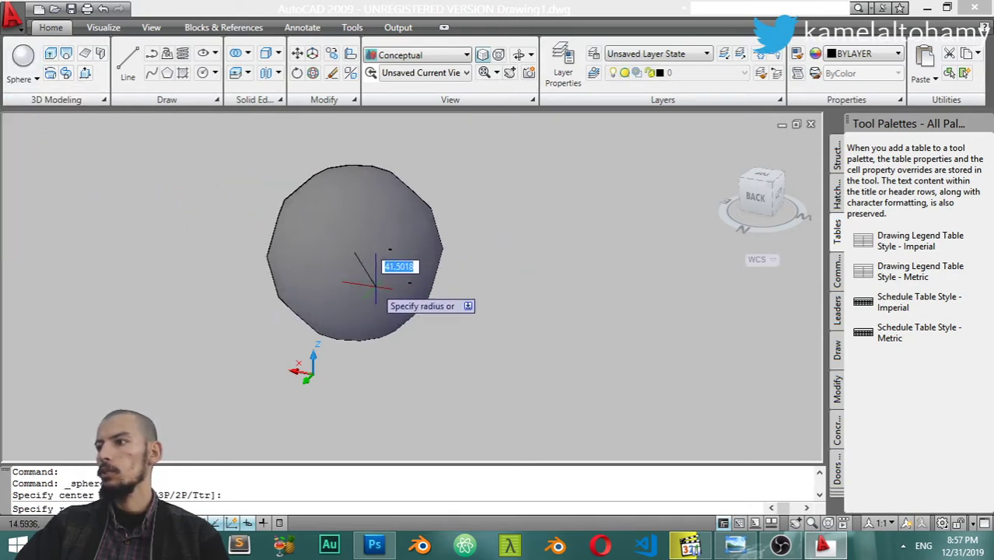
click(479, 330)
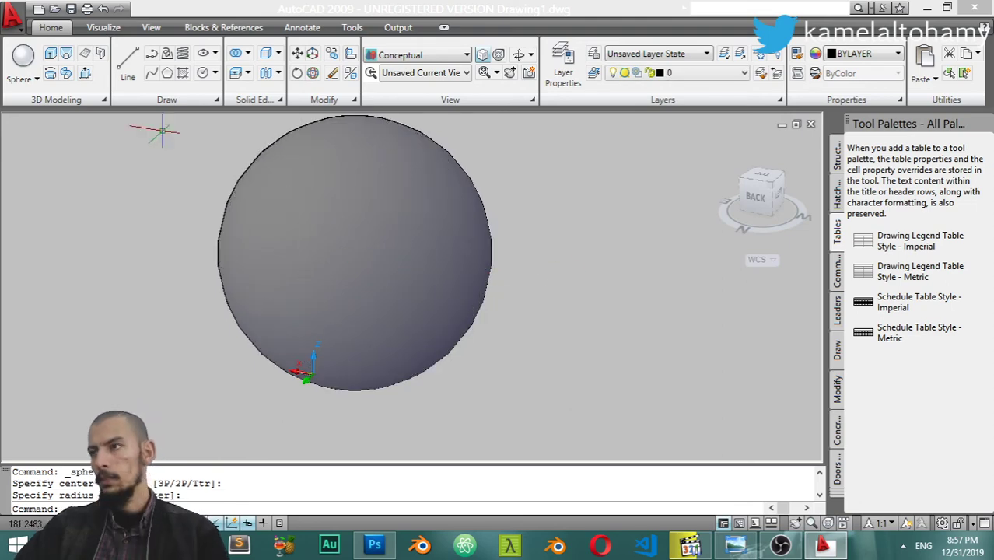
- Draw a cylinder of radius 45 and height 55 to the right of the sphere
click(38, 78)
click(46, 101)
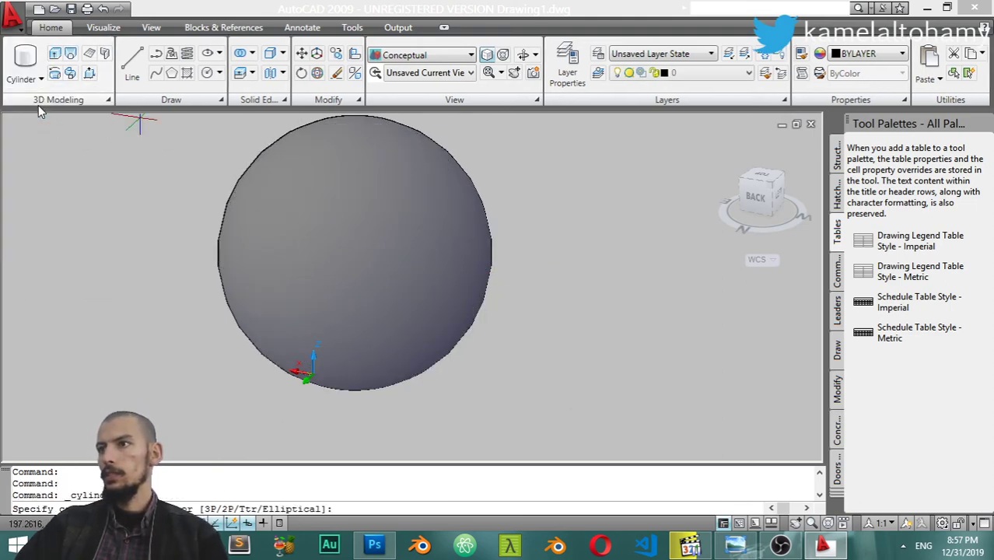
click(589, 315)
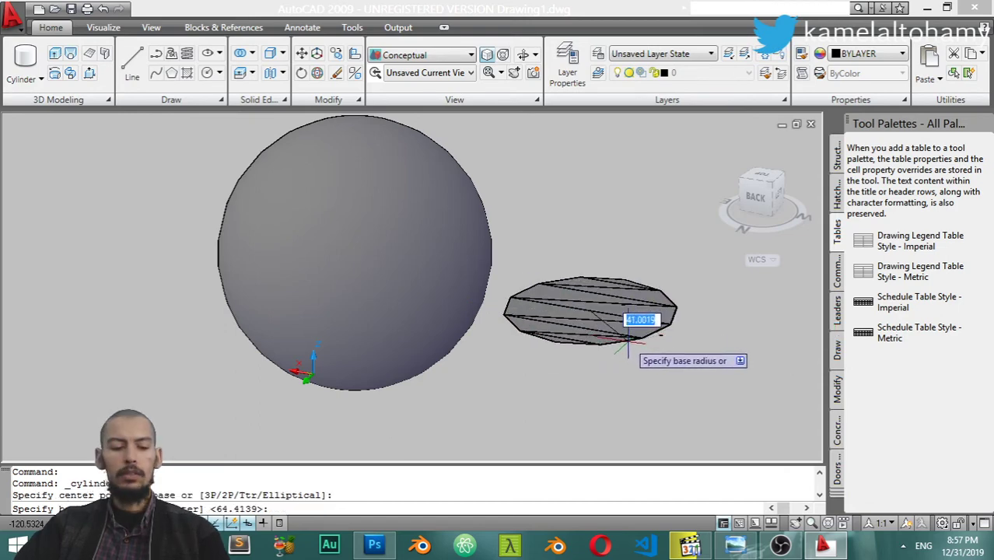
text(45)
key(Return)
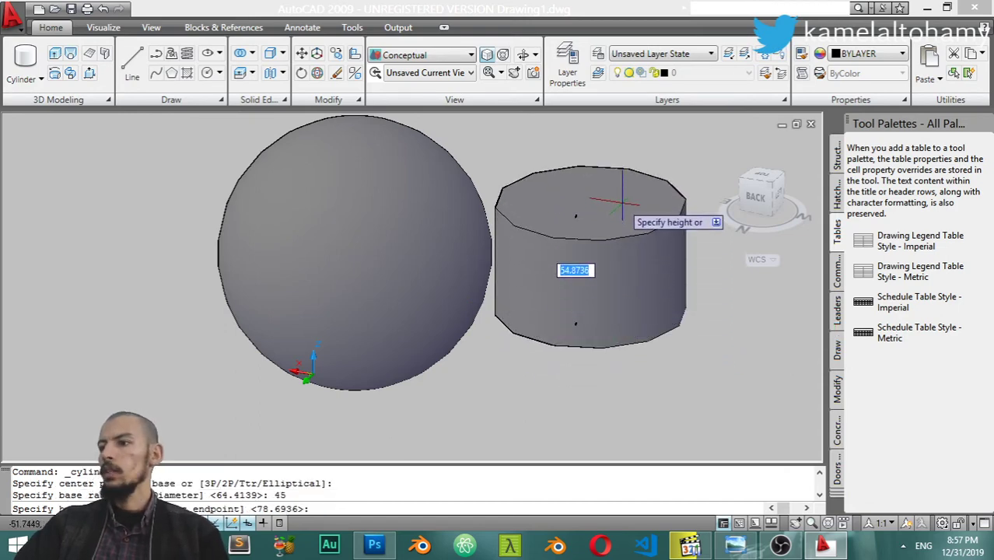
text(55)
key(Return)
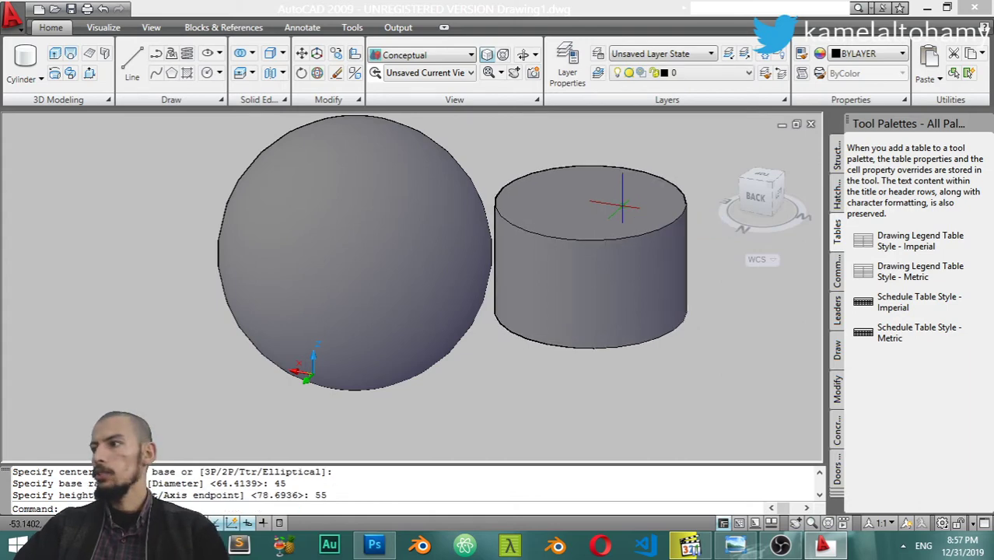
- Add a cone of base radius 25 and height 100 centred on the cylinder's top
click(41, 79)
click(47, 134)
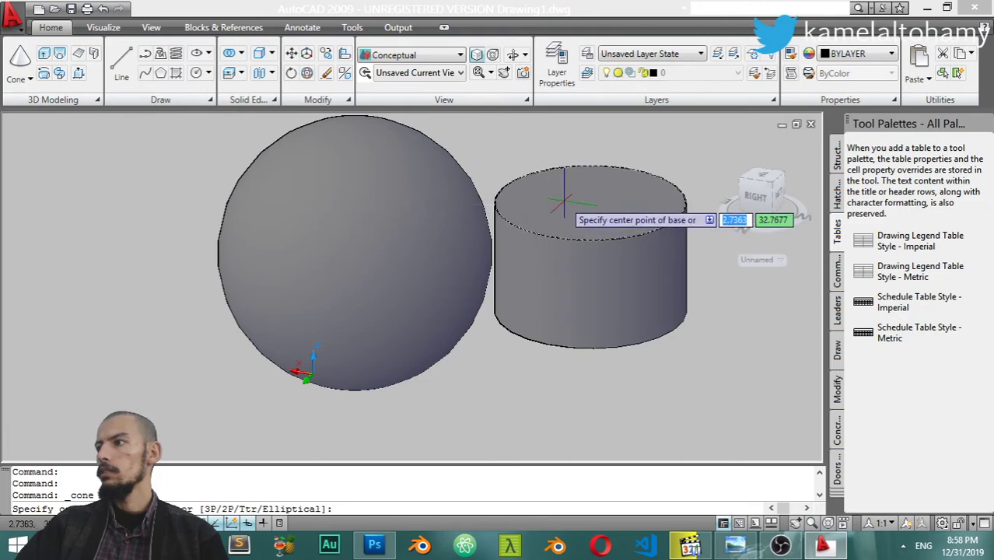
shift+right_click(606, 206)
click(643, 365)
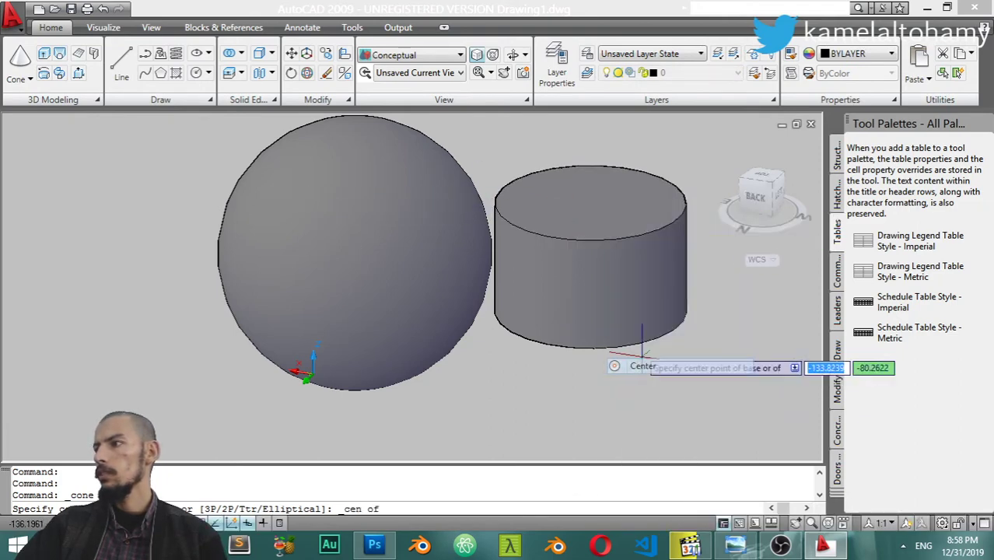
click(590, 204)
text(25)
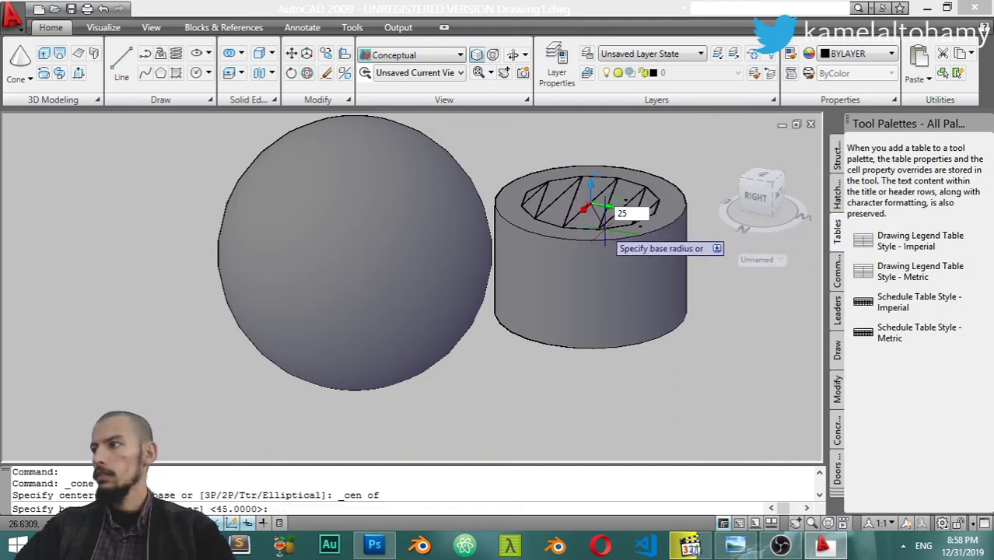
key(Return)
text(100)
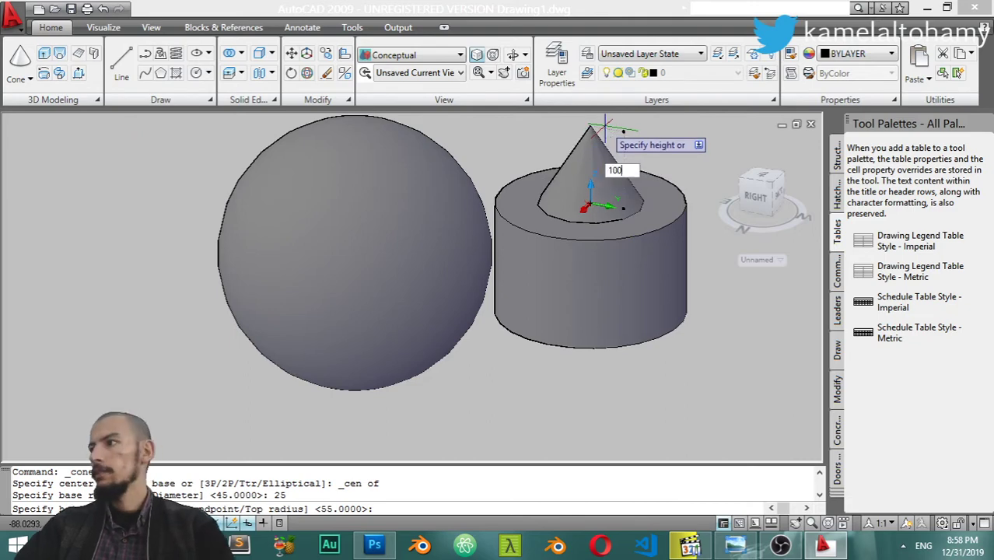
key(Return)
scroll(526, 311, down, 3)
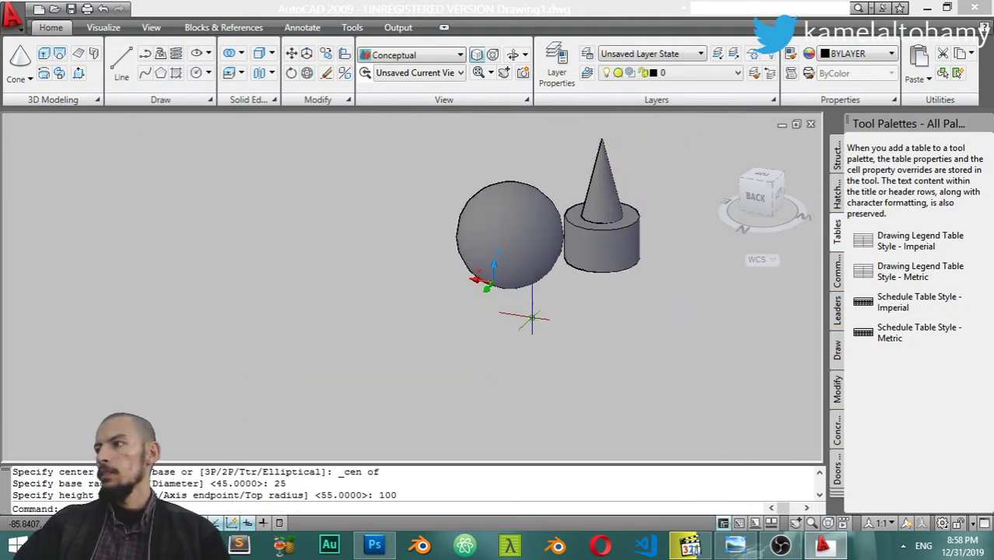
click(539, 318)
key(Escape)
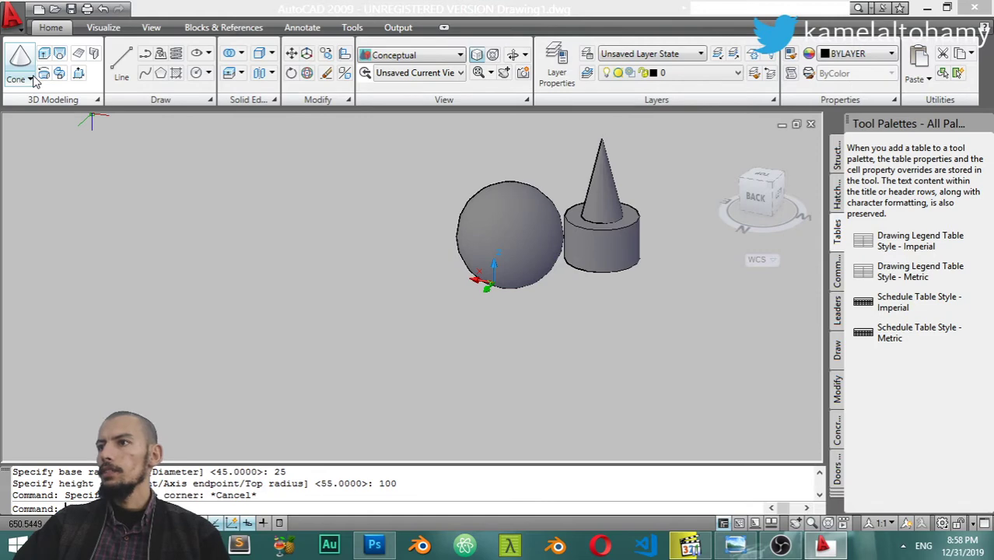
- Draw a long box solid whose end runs into the sphere, setting its height by a click
click(32, 80)
click(32, 191)
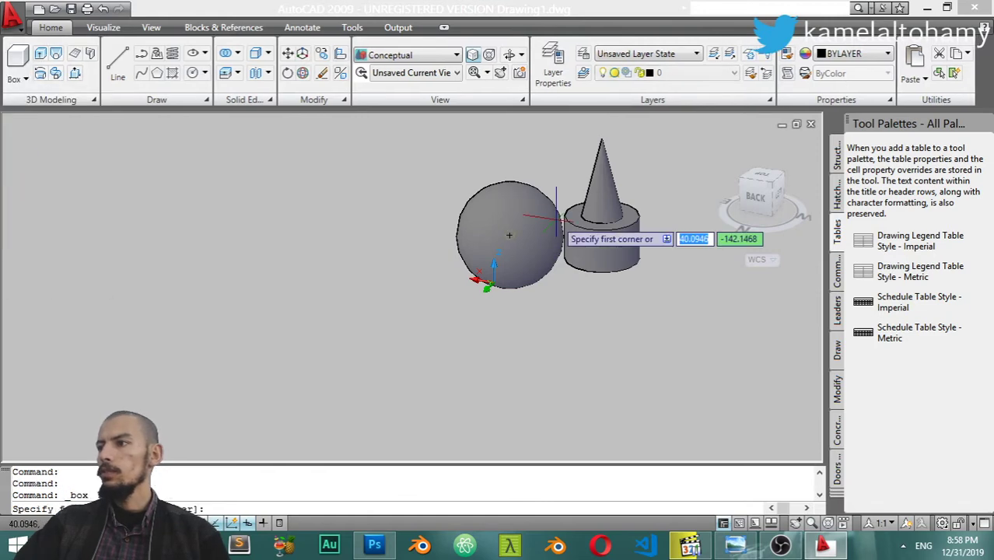
scroll(509, 235, up, 3)
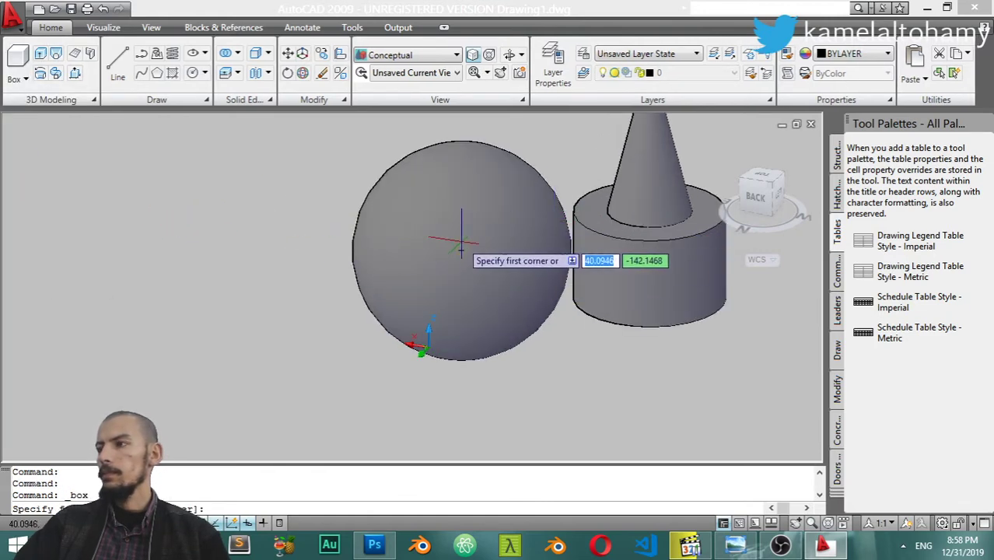
click(420, 286)
click(70, 248)
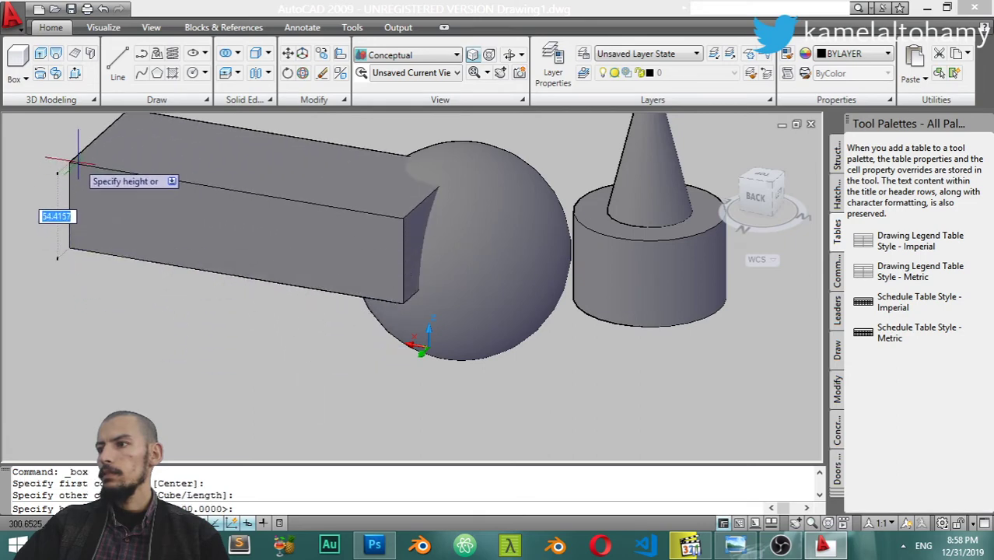
click(77, 163)
- Add a pyramid of base radius 20 and height 25 at the lower left
click(28, 80)
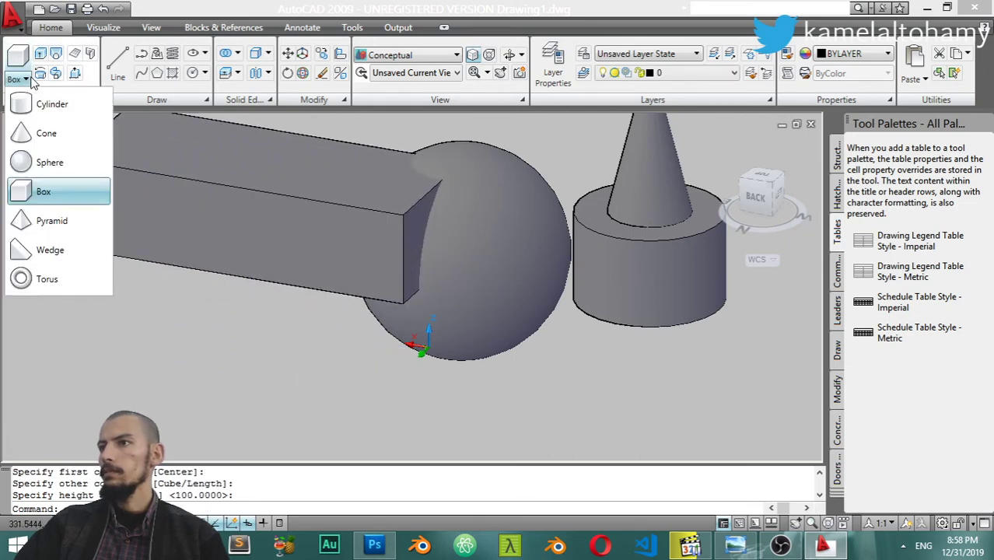
click(35, 220)
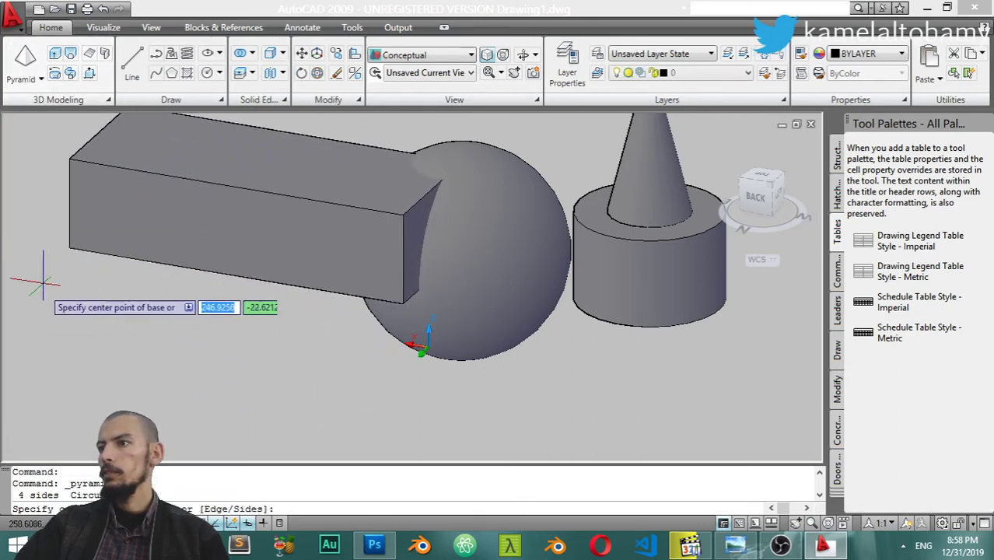
click(71, 334)
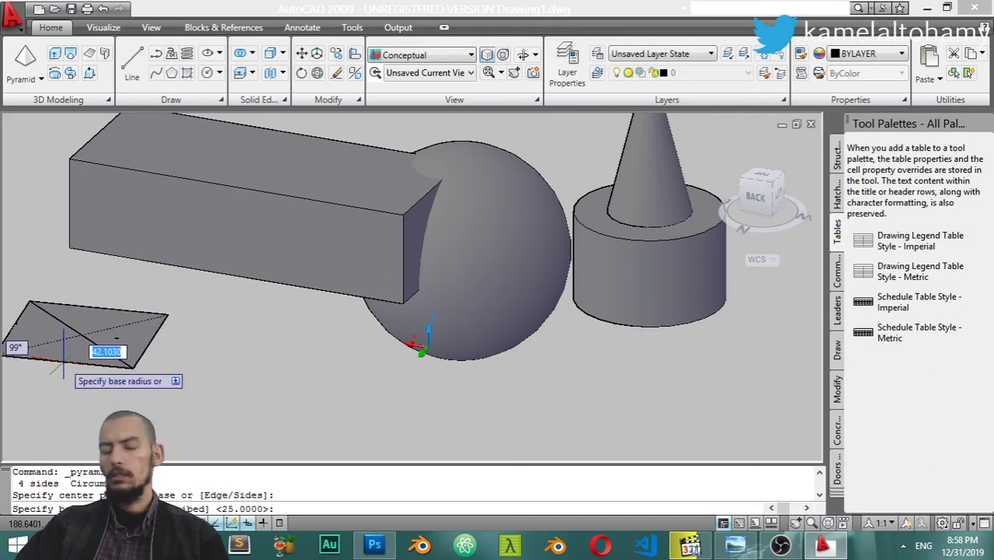
text(20)
key(Return)
text(25)
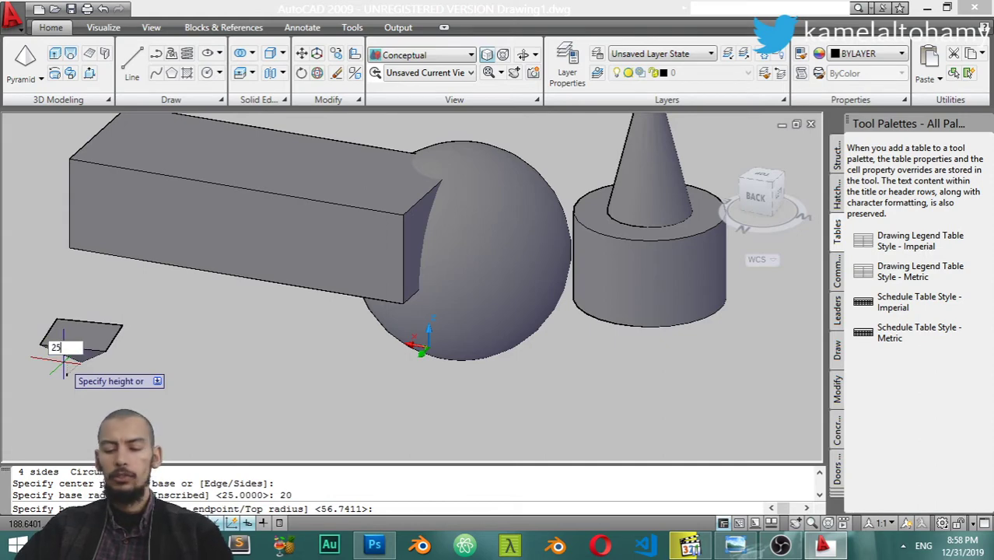
key(Return)
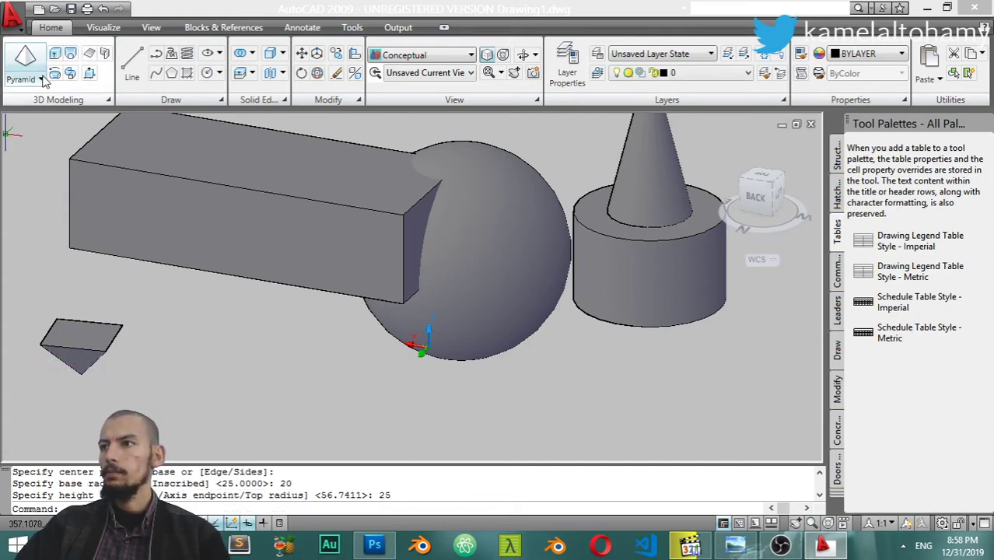
- Draw a wedge below the pyramid from two base corners with height 15
click(42, 79)
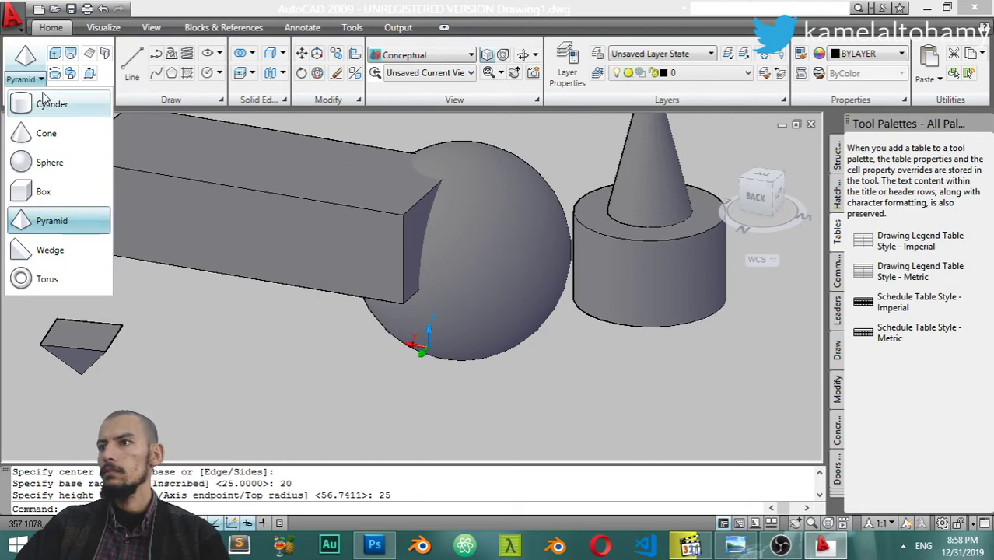
click(48, 250)
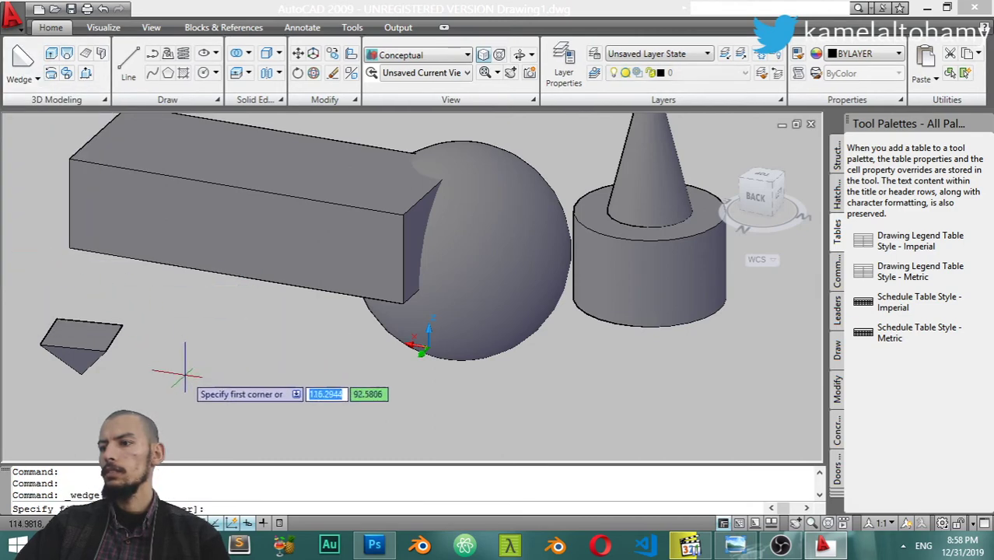
click(190, 418)
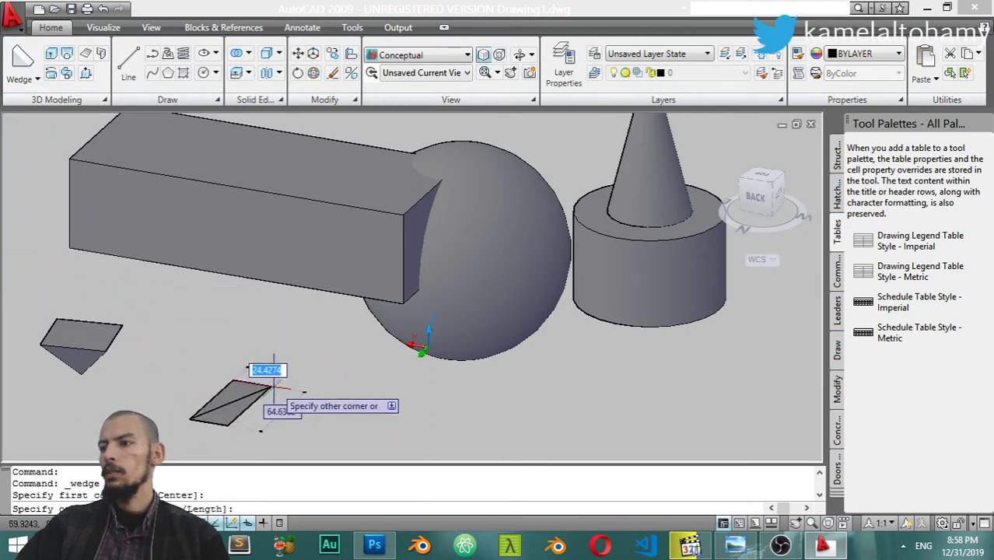
click(273, 386)
text(15)
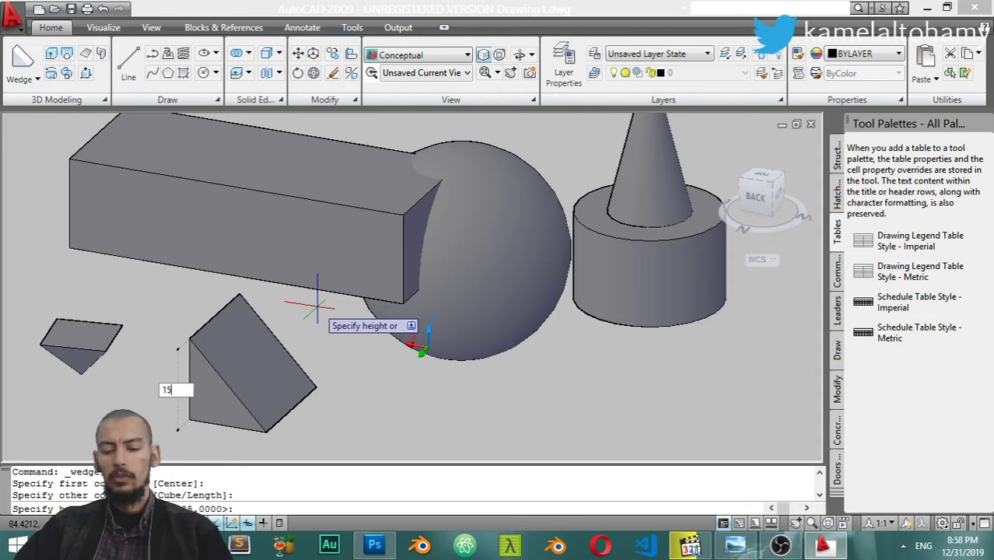
key(Return)
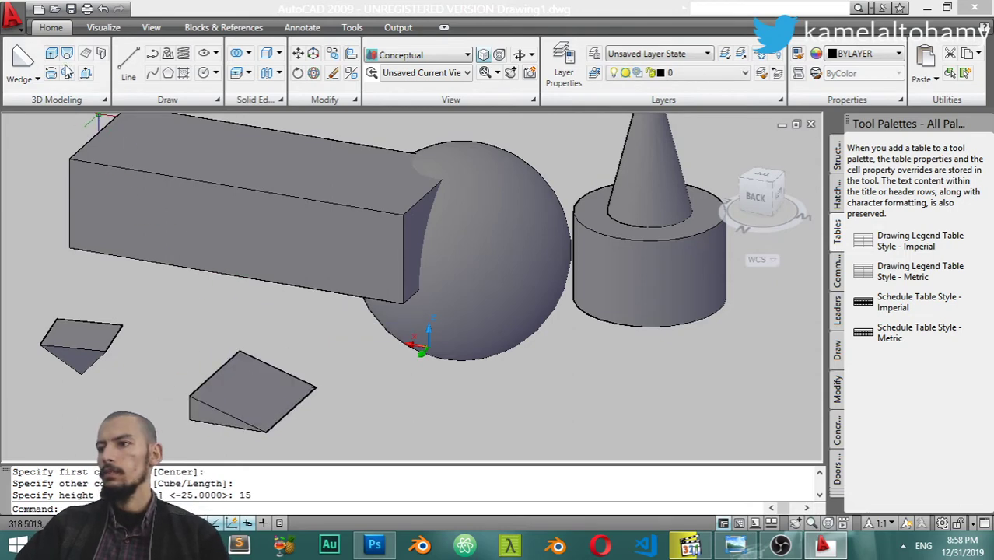
- Draw a torus near the bottom with radius 15 and tube radius 5
click(35, 80)
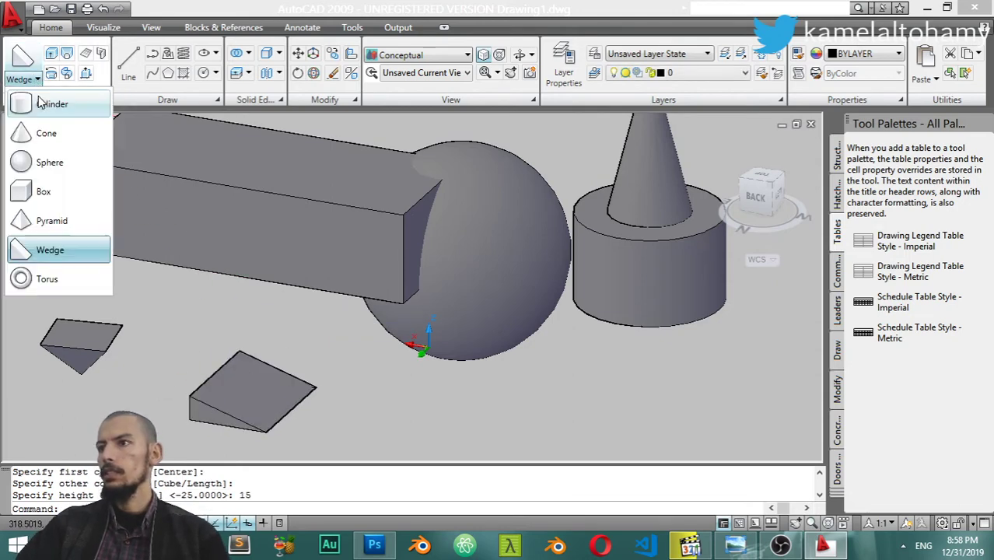
click(39, 278)
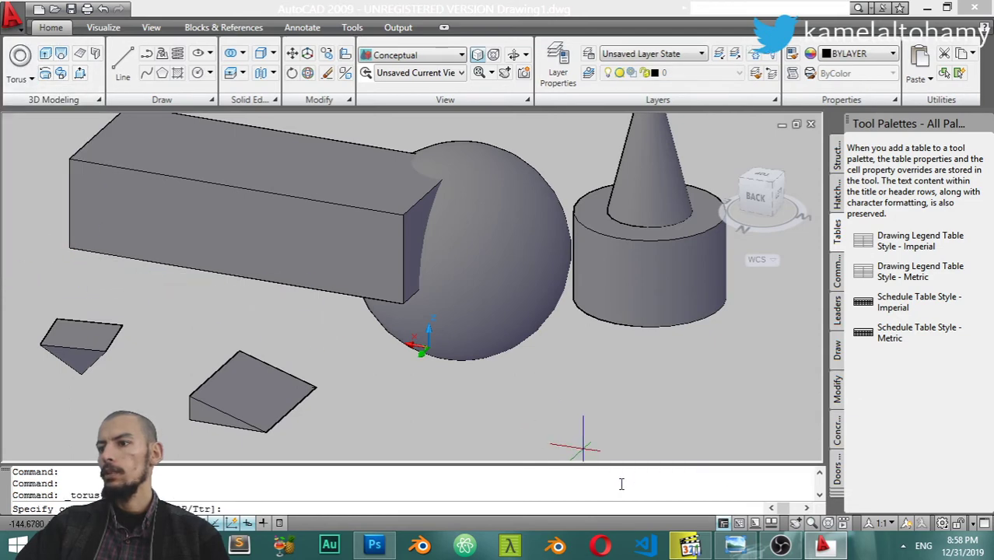
click(504, 426)
text(15)
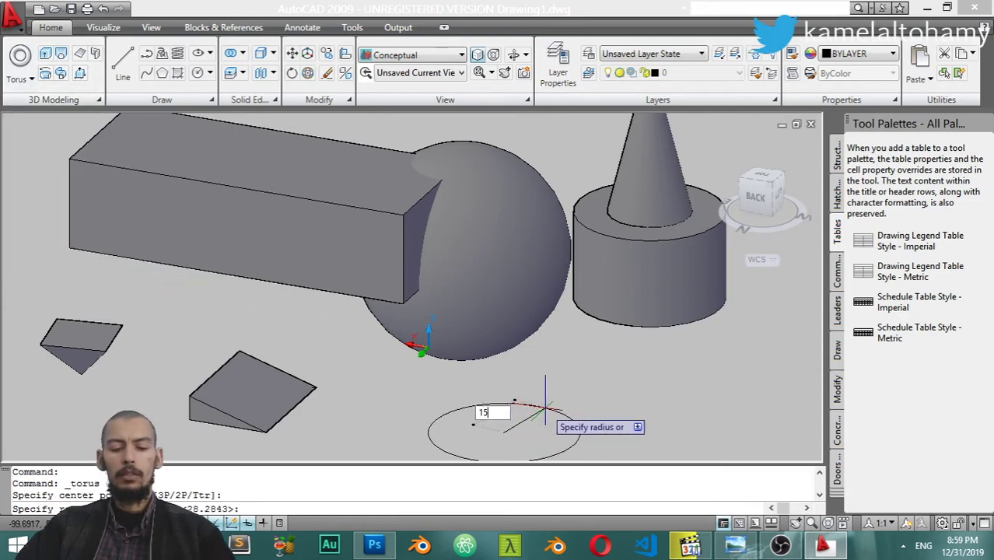
key(Return)
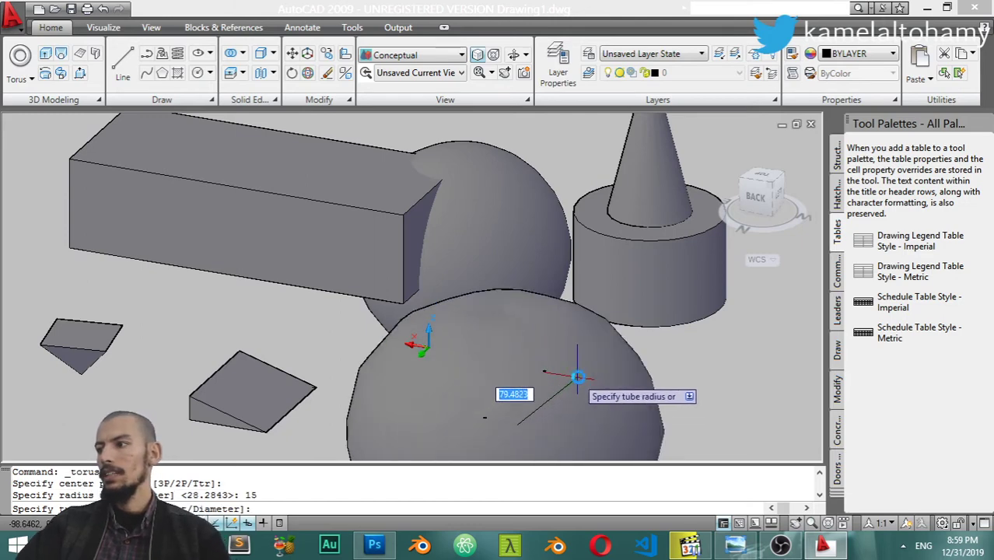
text(5)
key(Return)
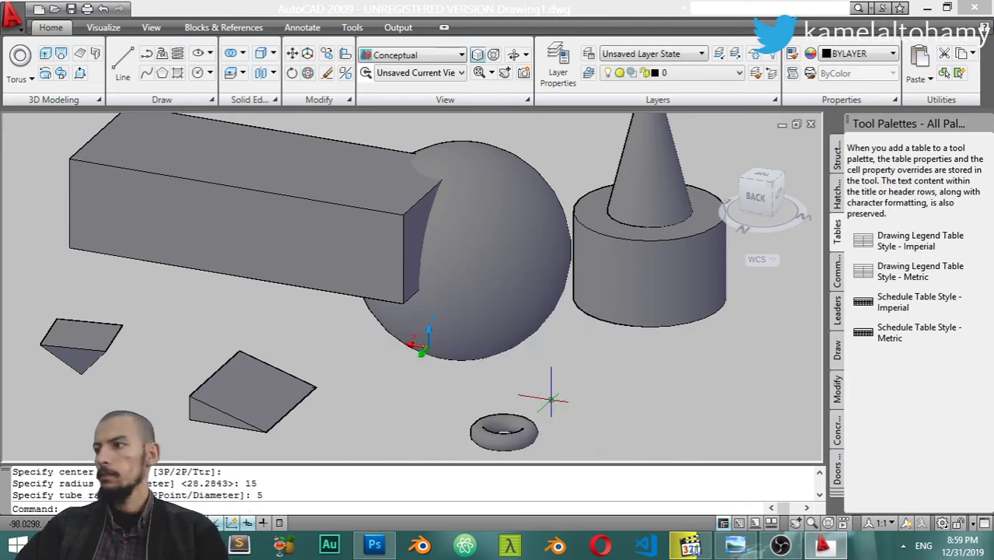
- Pan, zoom and orbit to a side view showing all seven solids
mouse_move(551, 430)
middle_down()
mouse_move(526, 417)
mouse_move(486, 269)
mouse_move(499, 322)
mouse_move(515, 328)
mouse_move(482, 275)
middle_up()
scroll(514, 331, down, 5)
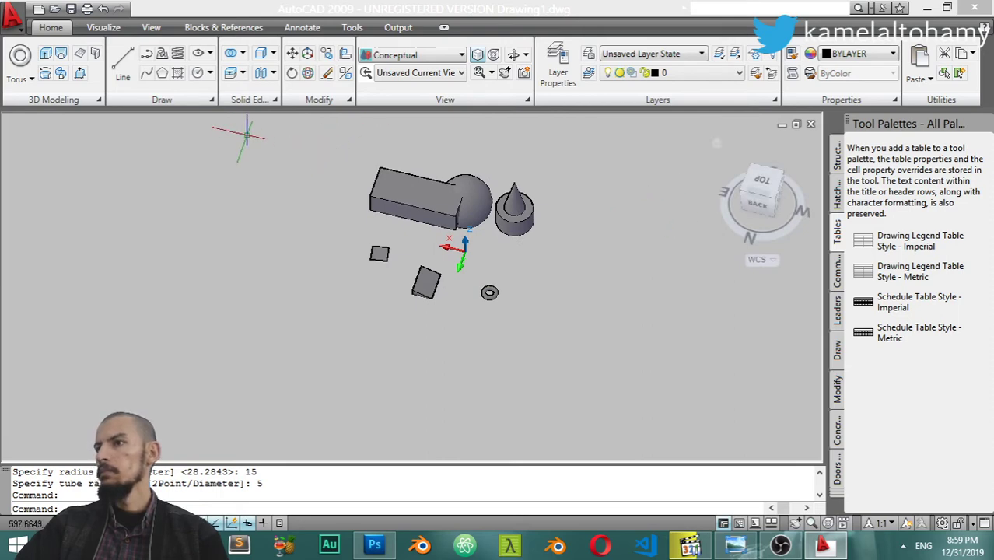
scroll(447, 249, up, 1)
scroll(420, 274, up, 3)
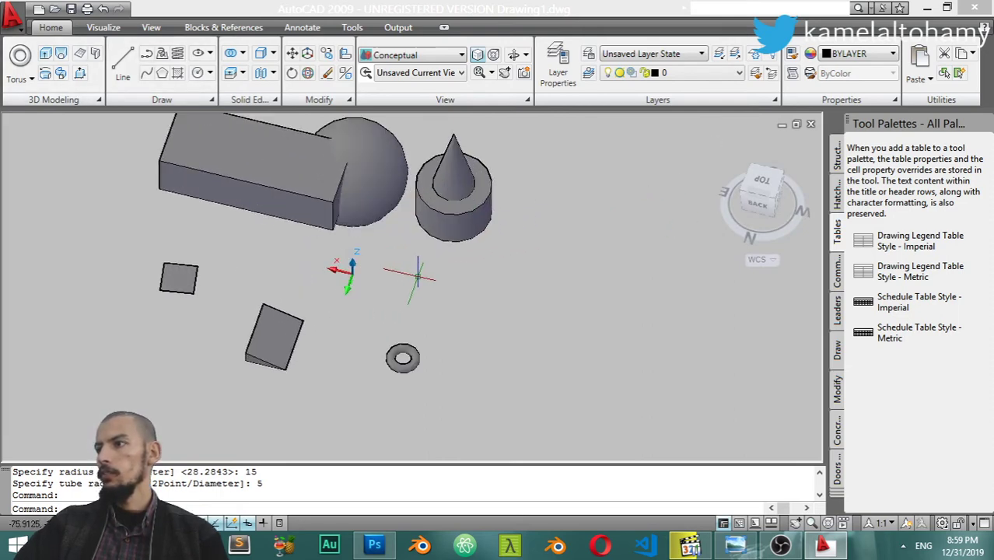
scroll(418, 276, down, 3)
mouse_move(442, 279)
middle_down()
mouse_move(404, 334)
mouse_move(421, 216)
mouse_move(408, 266)
middle_up()
scroll(429, 338, up, 3)
mouse_move(428, 337)
middle_down()
mouse_move(418, 348)
mouse_move(412, 233)
middle_up()
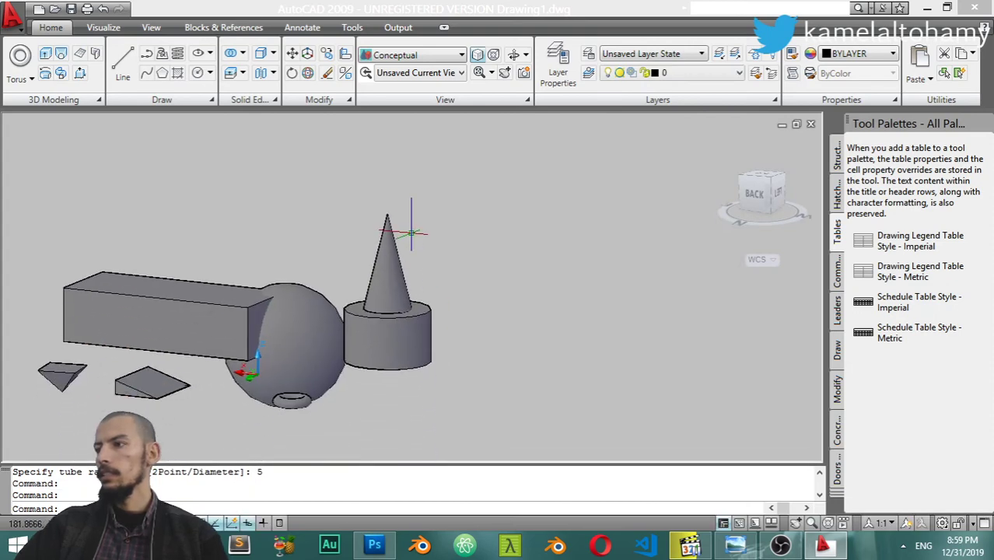
- Union the 100-high cone with the cylinder beneath it into one solid
click(381, 259)
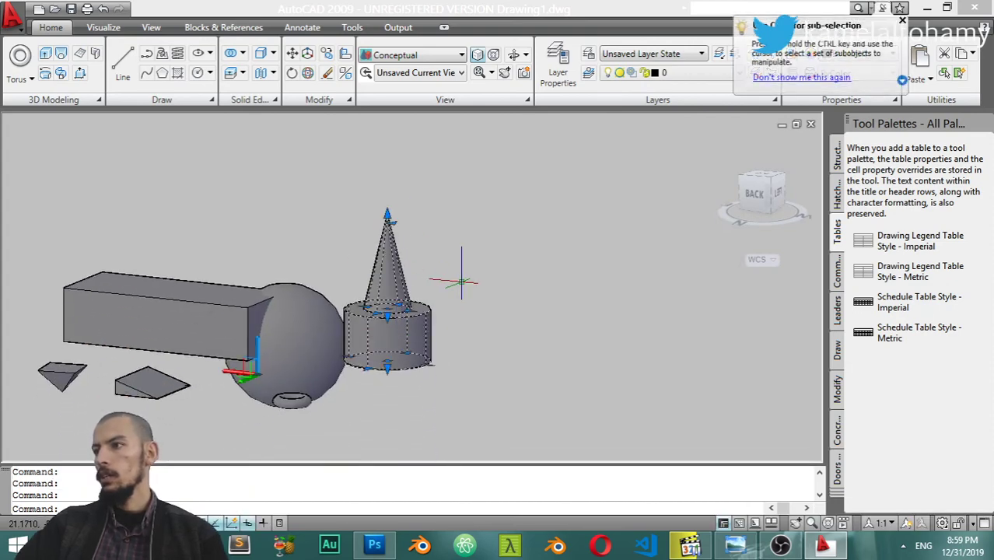
scroll(442, 296, up, 3)
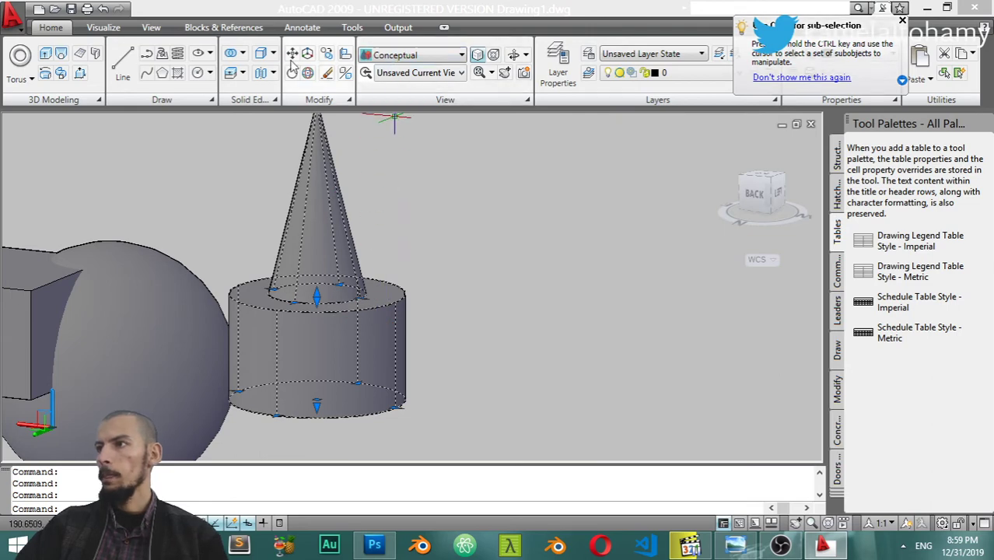
click(242, 53)
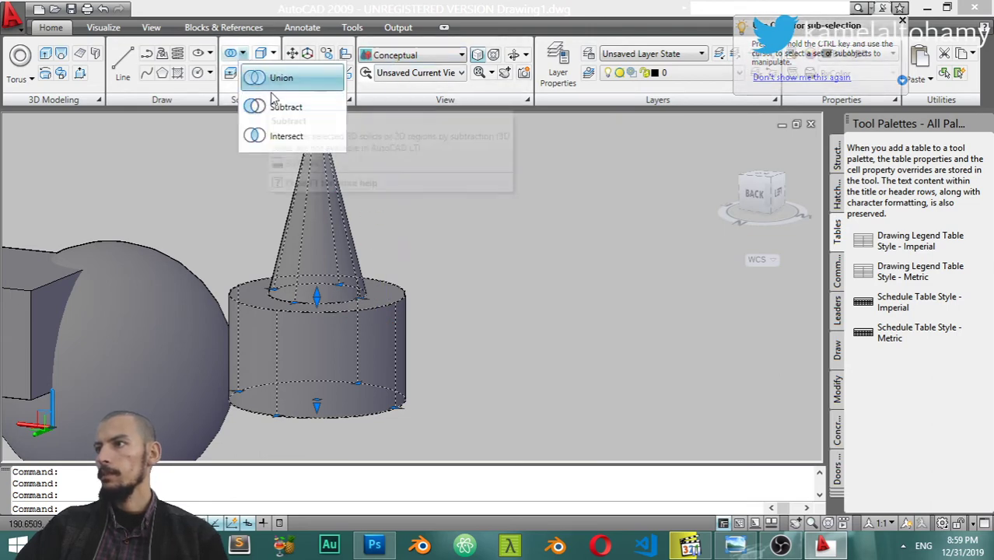
click(265, 78)
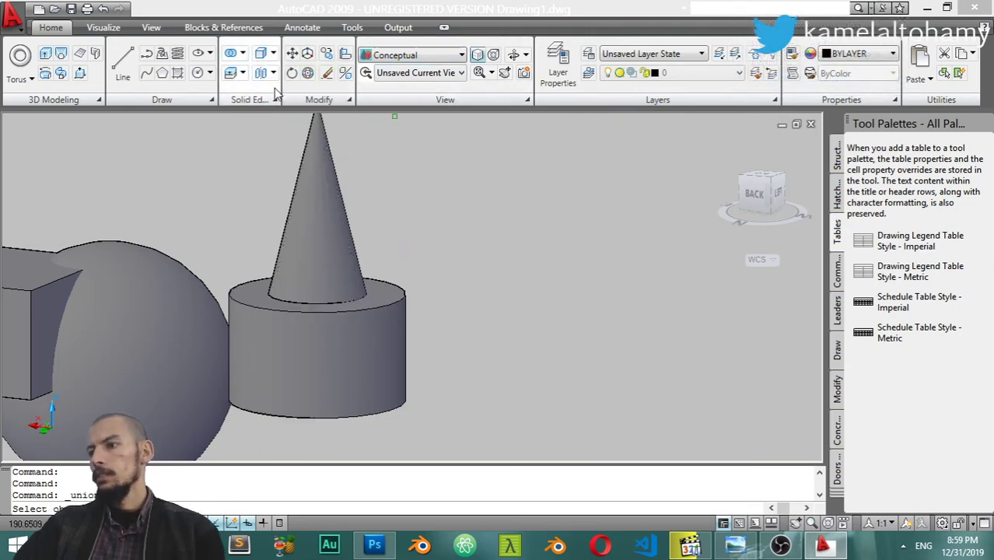
click(345, 267)
click(393, 315)
key(Return)
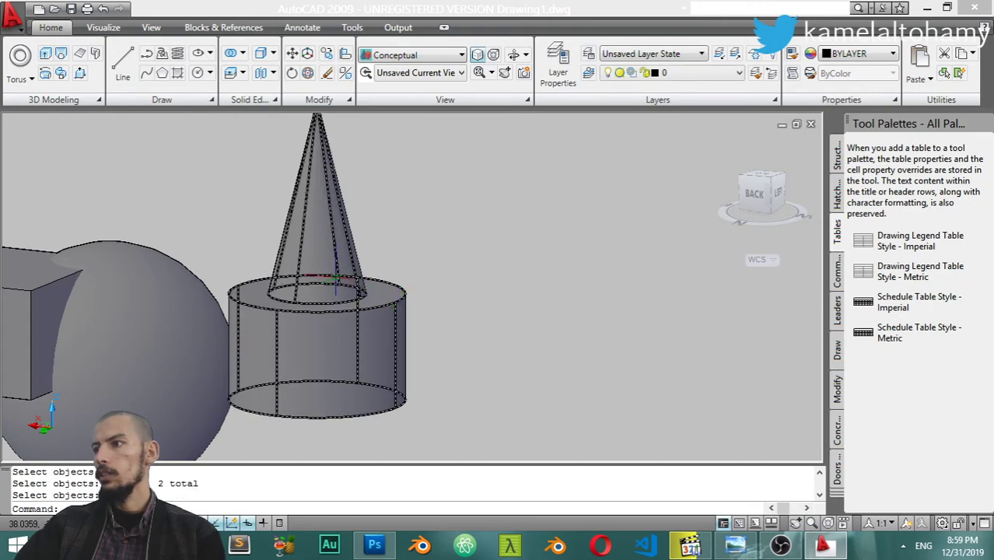
click(300, 280)
key(Escape)
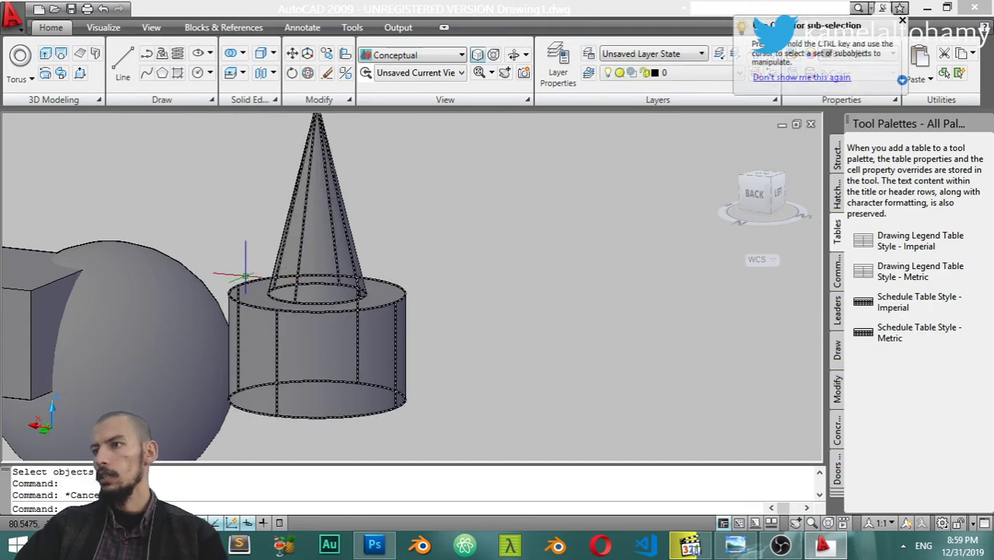
- Subtract the sphere from the long box, leaving a curved notch in its end
click(246, 52)
click(284, 104)
click(148, 292)
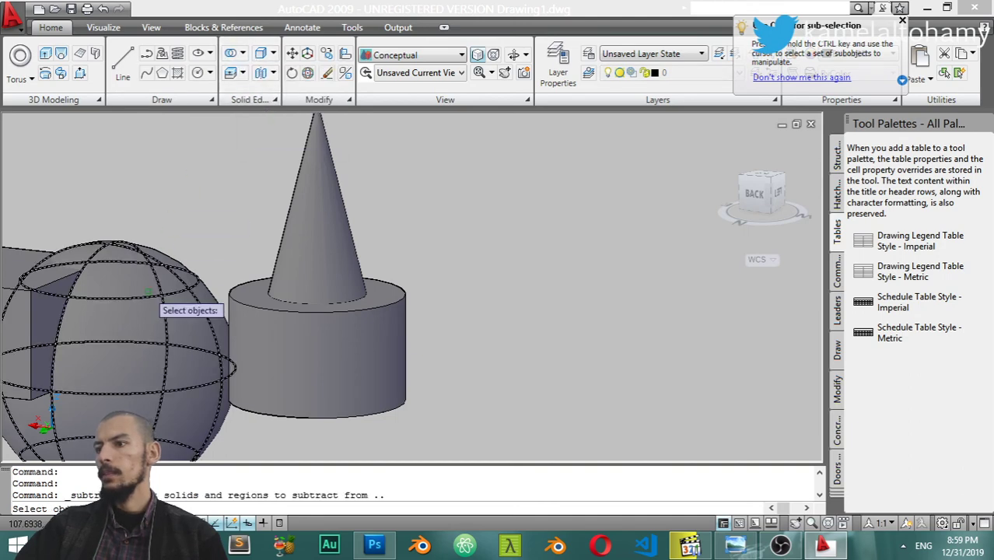
key(Return)
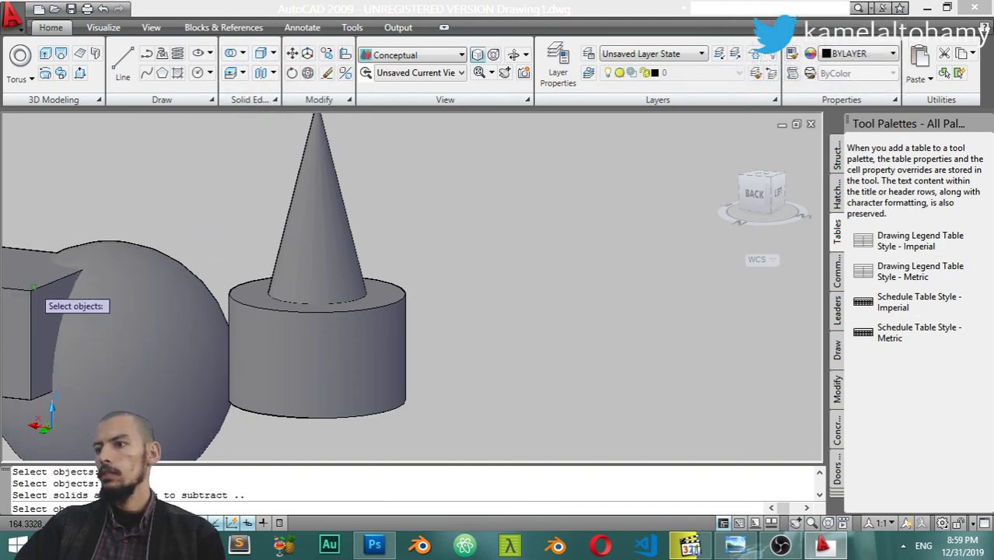
click(140, 264)
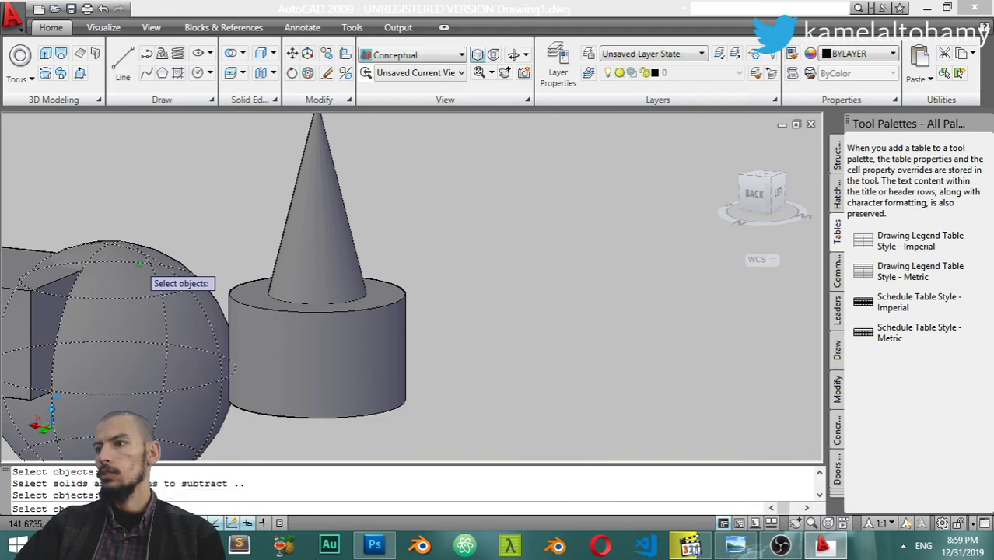
key(Return)
- Pan and orbit the view to inspect the notched box from a new angle
scroll(137, 263, down, 4)
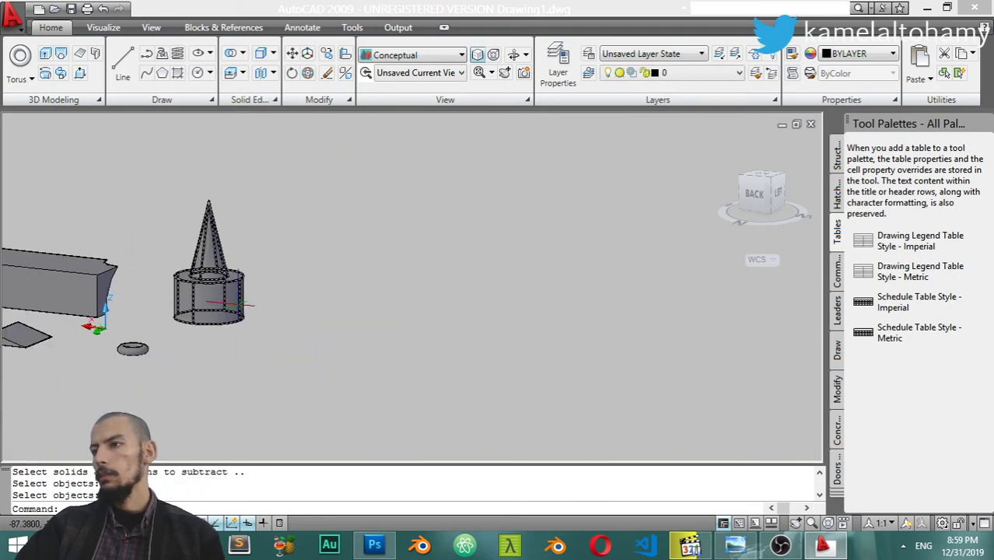
mouse_move(243, 254)
middle_down()
mouse_move(203, 320)
mouse_move(42, 337)
mouse_move(260, 362)
mouse_move(151, 289)
mouse_move(93, 309)
mouse_move(161, 328)
middle_up()
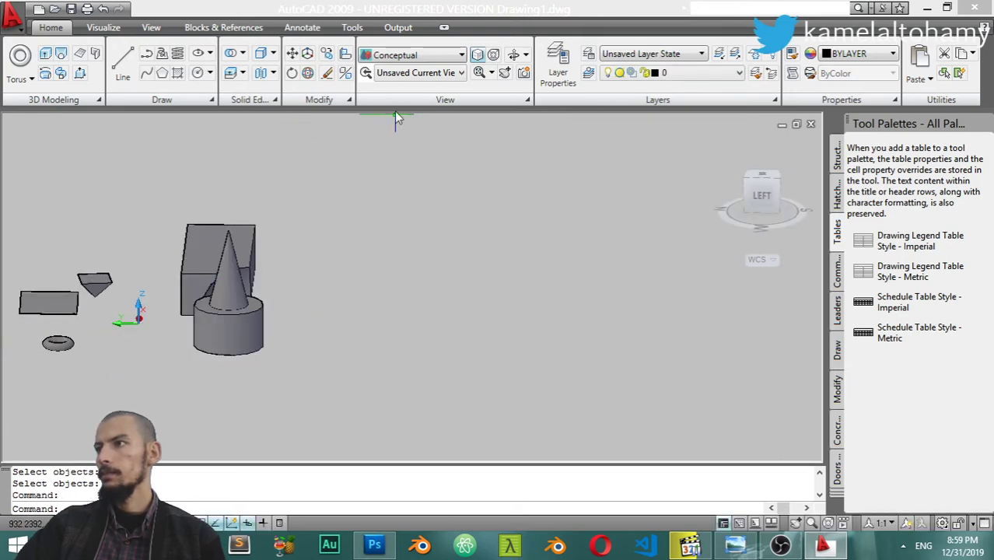
click(242, 55)
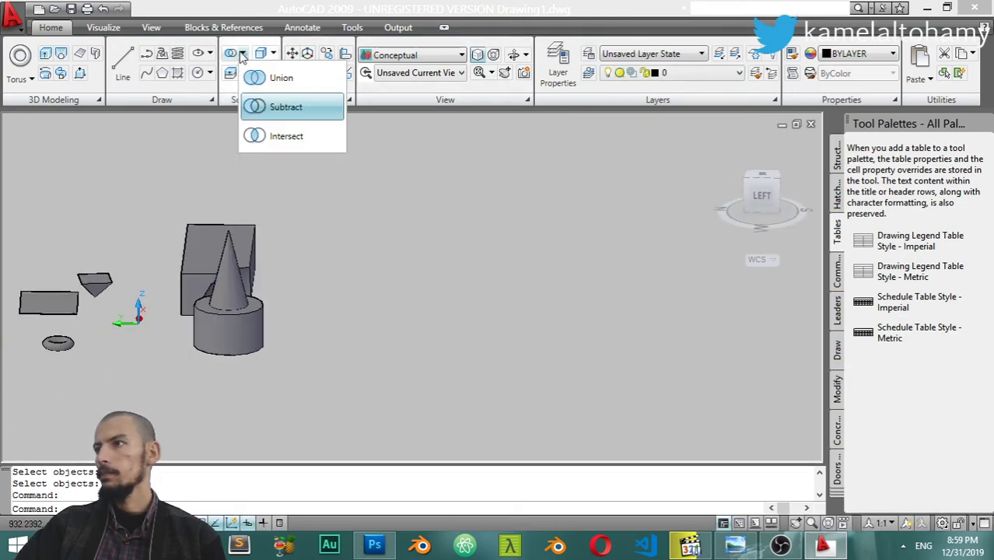
mouse_move(256, 280)
shift+middle_down()
mouse_move(408, 289)
mouse_move(424, 333)
shift+middle_up()
- Move the cone-and-cylinder solid from its base centre into the box's notched end
click(393, 300)
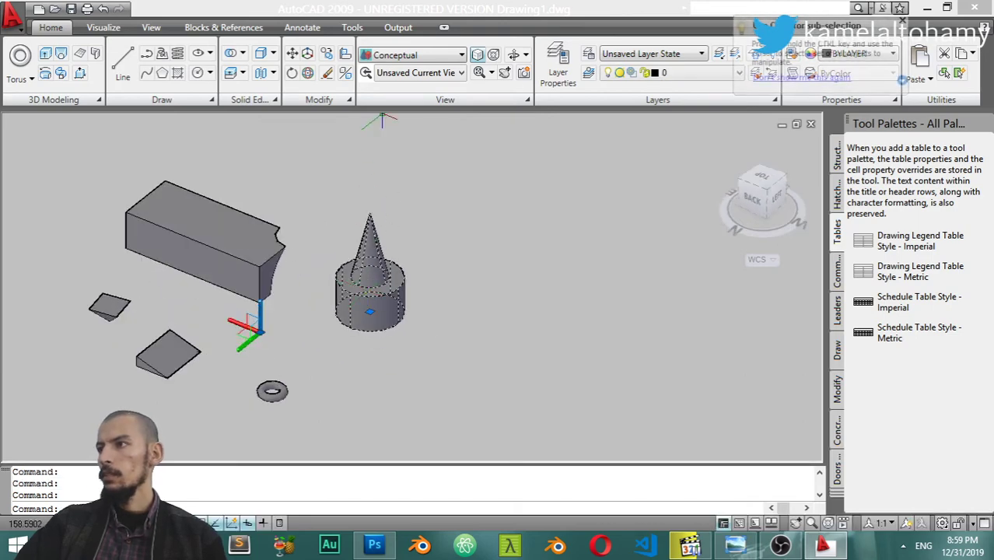
click(293, 53)
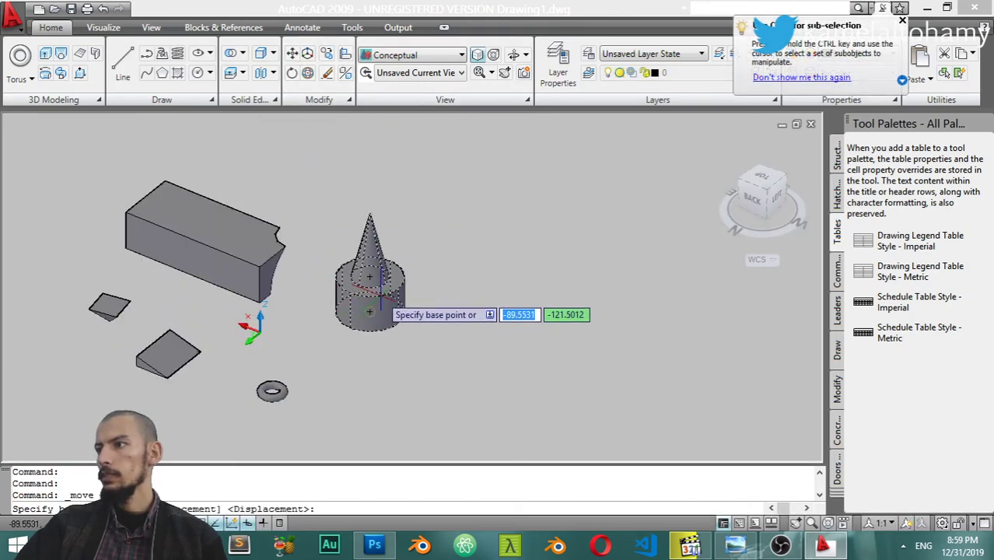
click(369, 276)
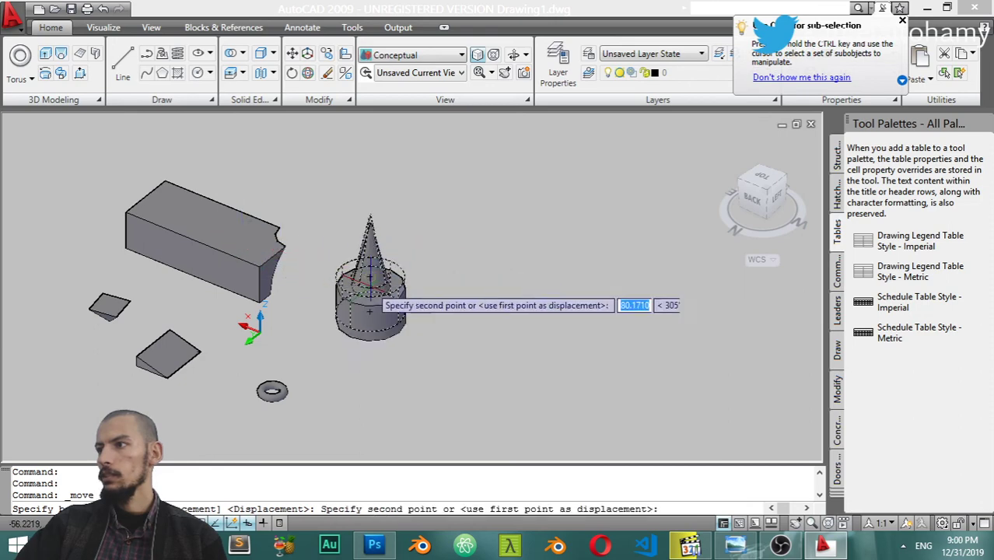
click(227, 231)
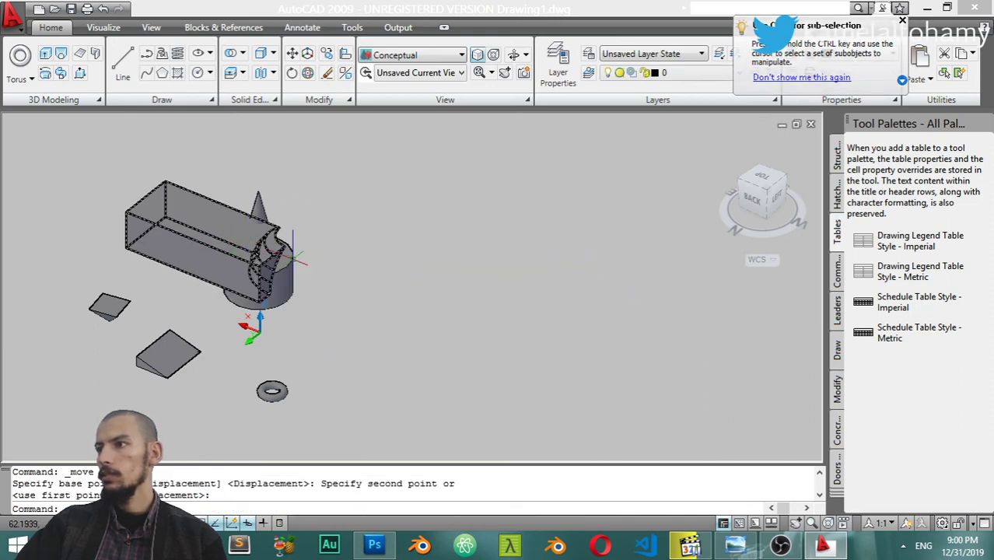
mouse_move(393, 313)
middle_down()
mouse_move(243, 241)
mouse_move(282, 273)
mouse_move(297, 260)
middle_up()
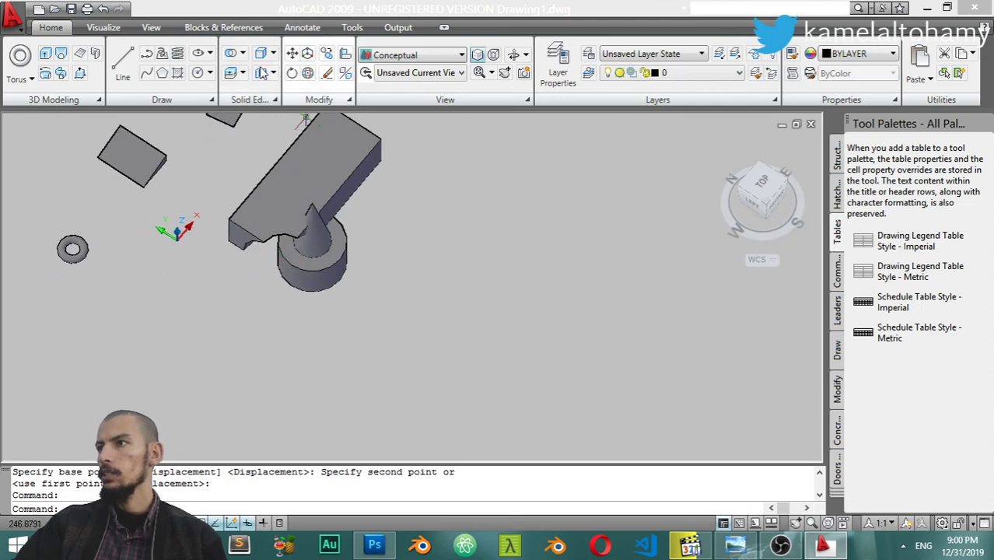
- Intersect the notched box with the cone-and-cylinder solid, then orbit to view the result
click(243, 52)
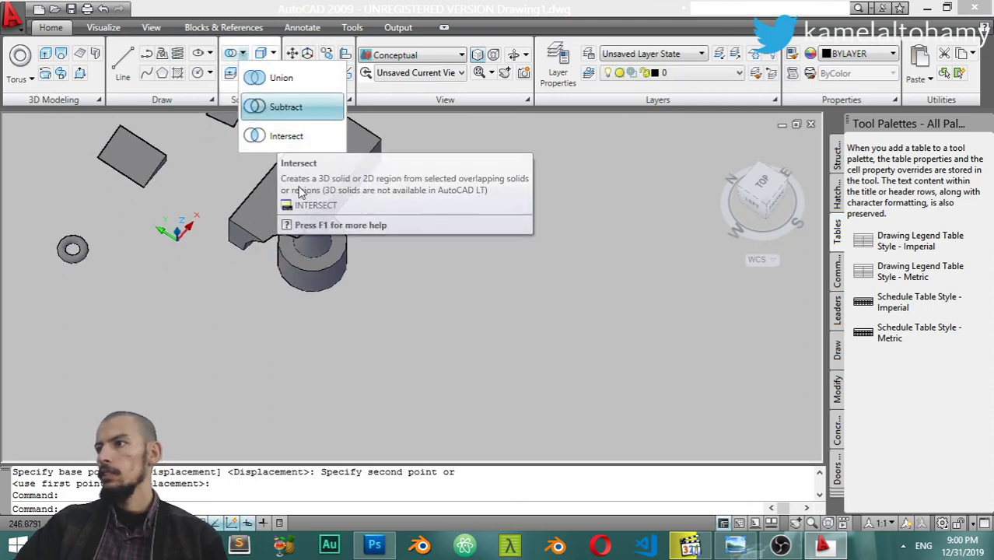
click(275, 132)
click(309, 199)
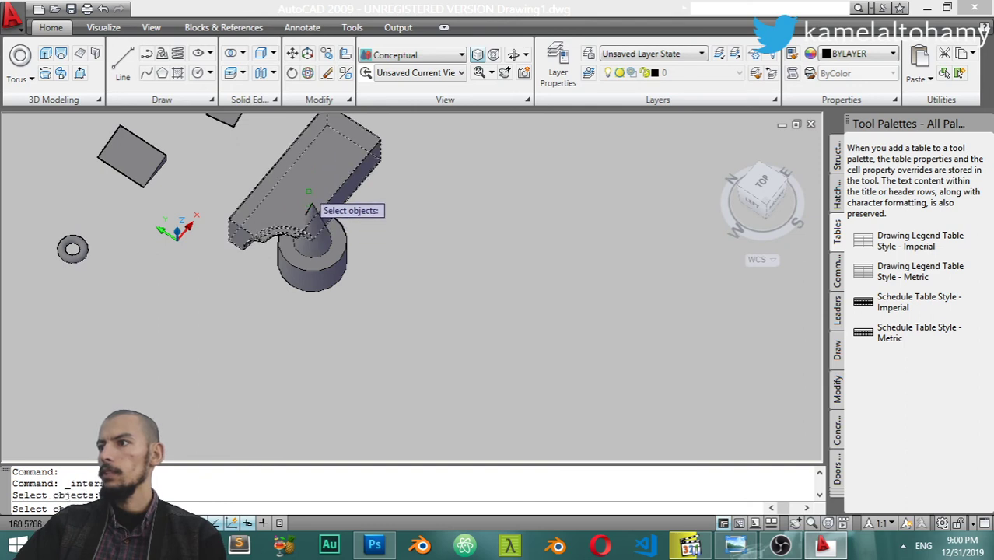
click(322, 235)
key(Return)
mouse_move(327, 245)
shift+middle_down()
mouse_move(447, 144)
mouse_move(213, 190)
shift+middle_up()
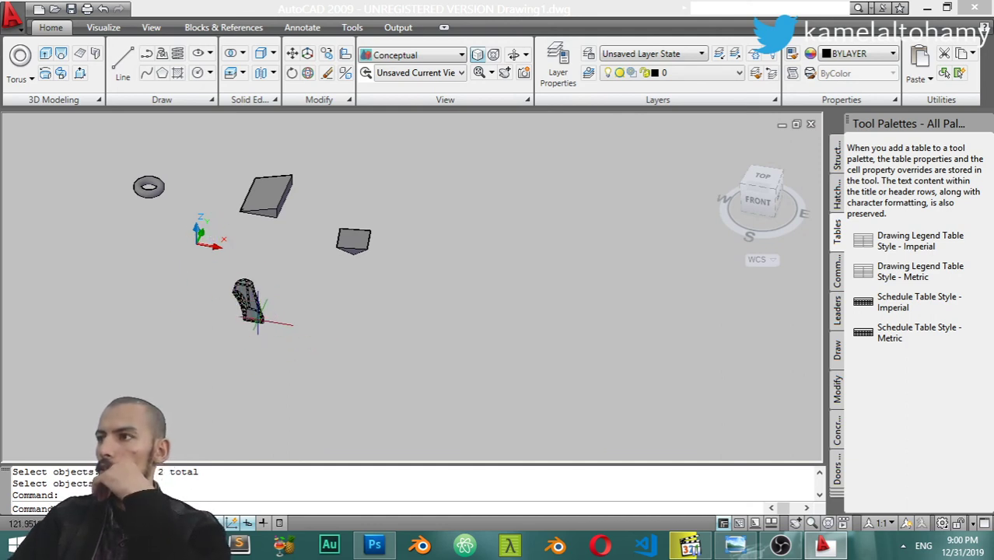
click(275, 101)
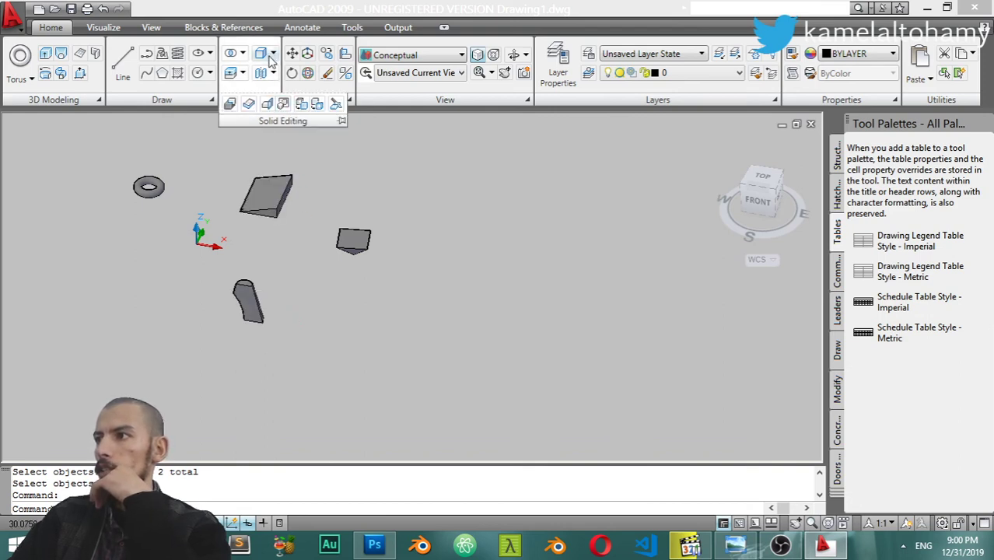
click(273, 73)
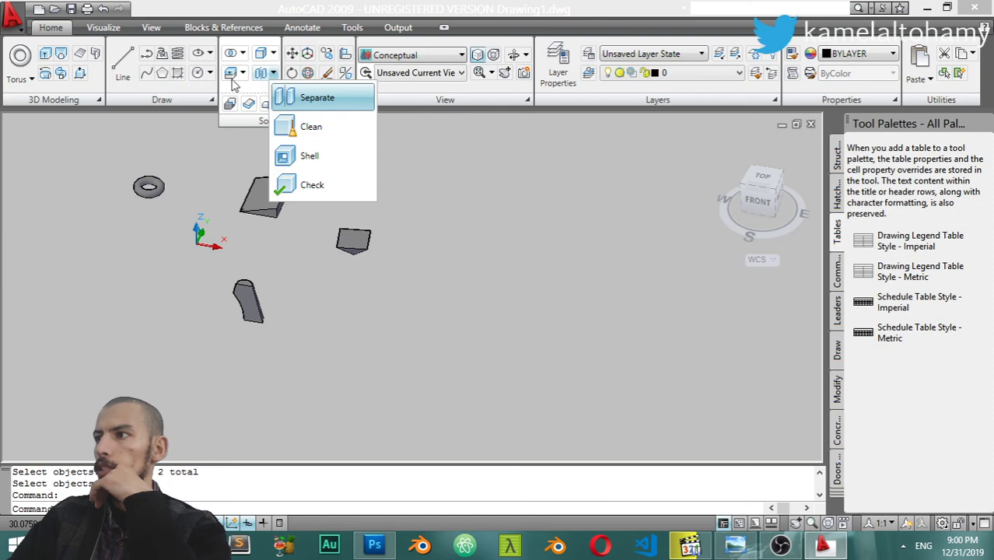
click(242, 73)
click(243, 73)
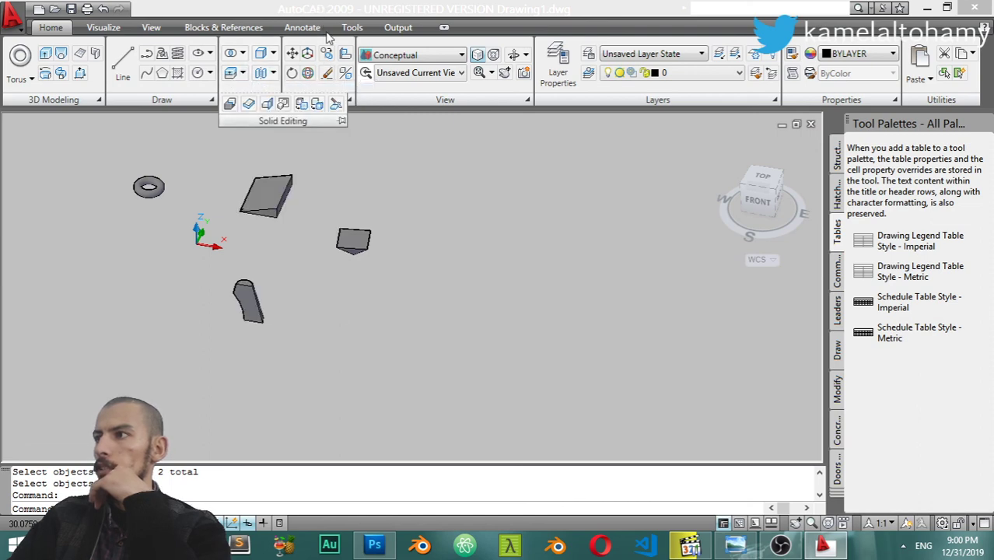
click(388, 161)
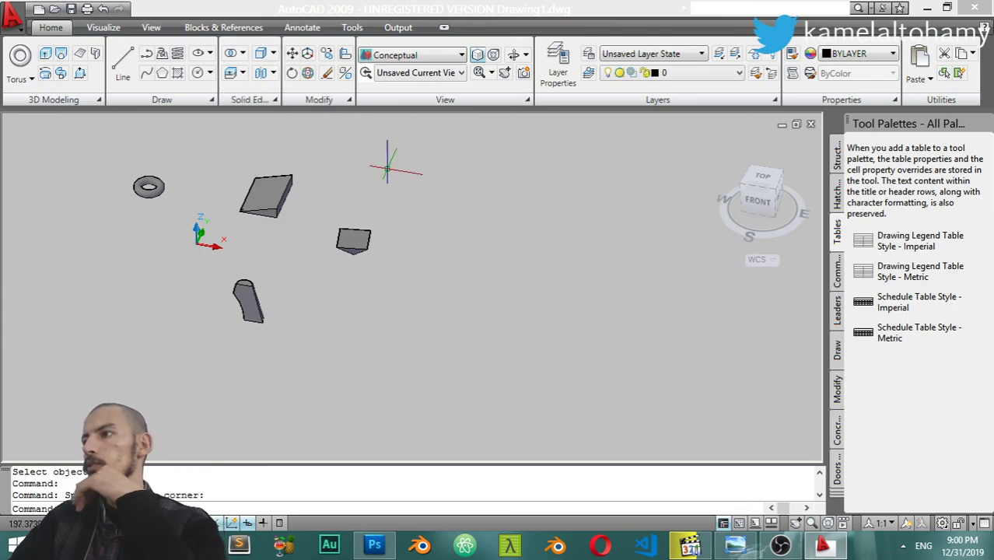